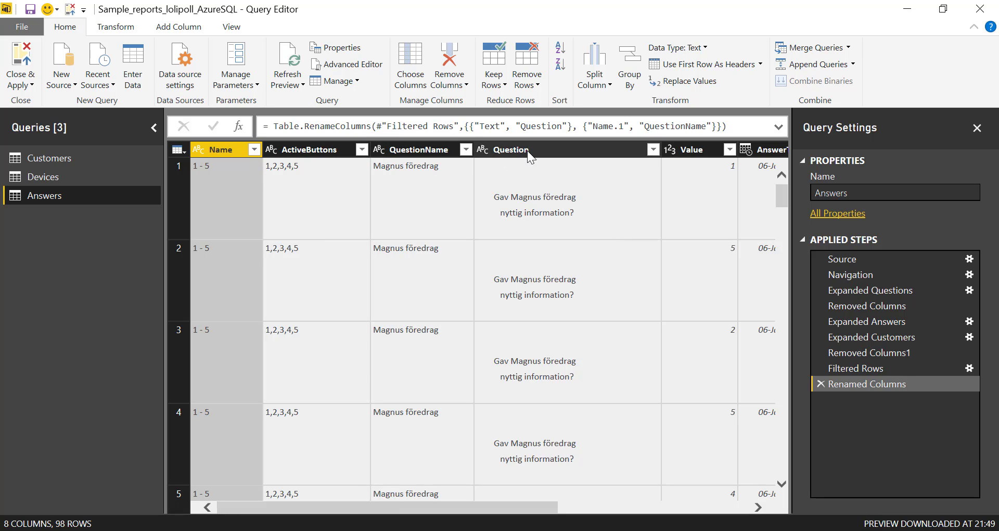
- Inspect the first Question value in the preview pane, checking its leading space before 'Gav'
click(579, 229)
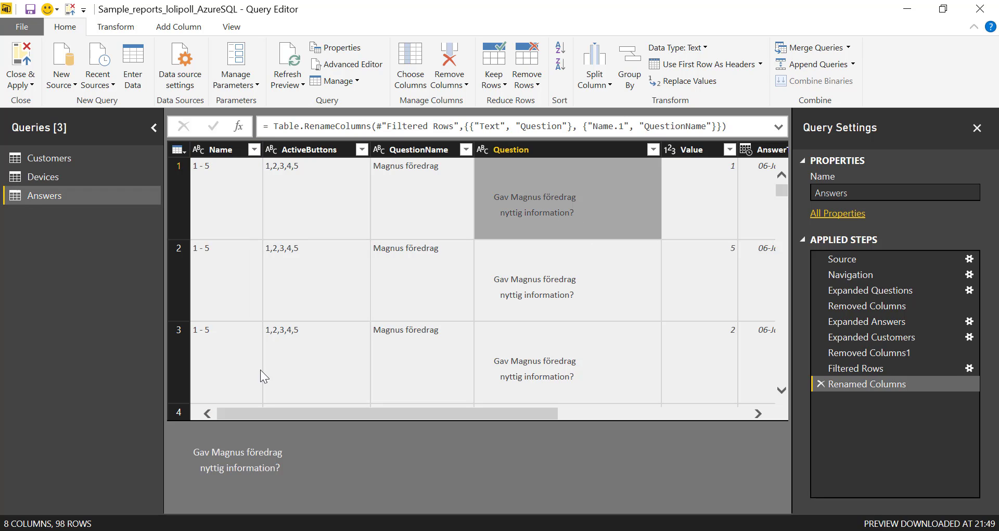
drag(176, 452, 212, 453)
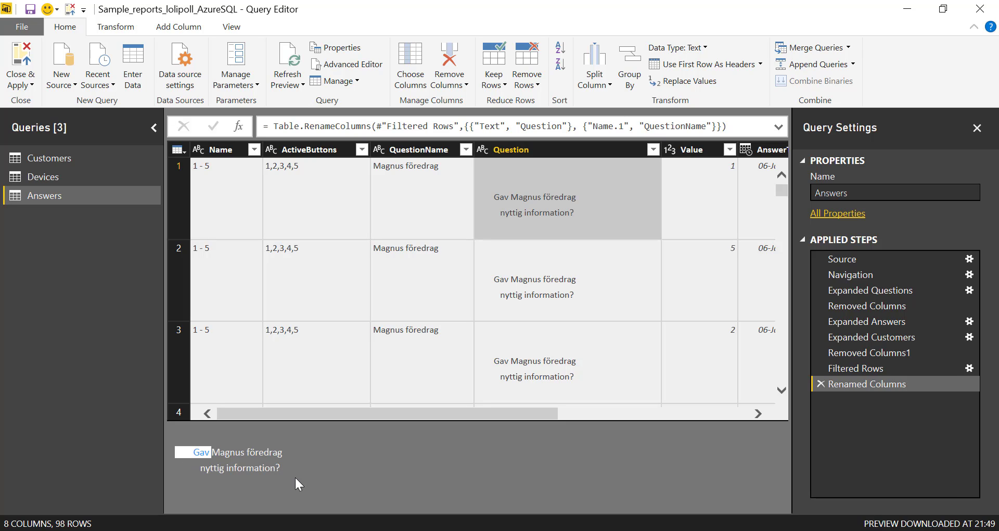
drag(291, 479, 179, 450)
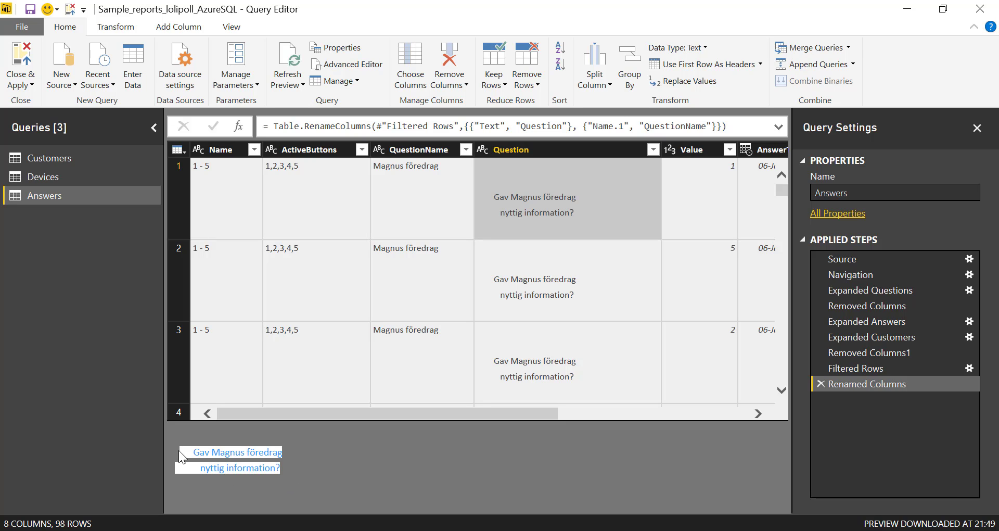
click(378, 450)
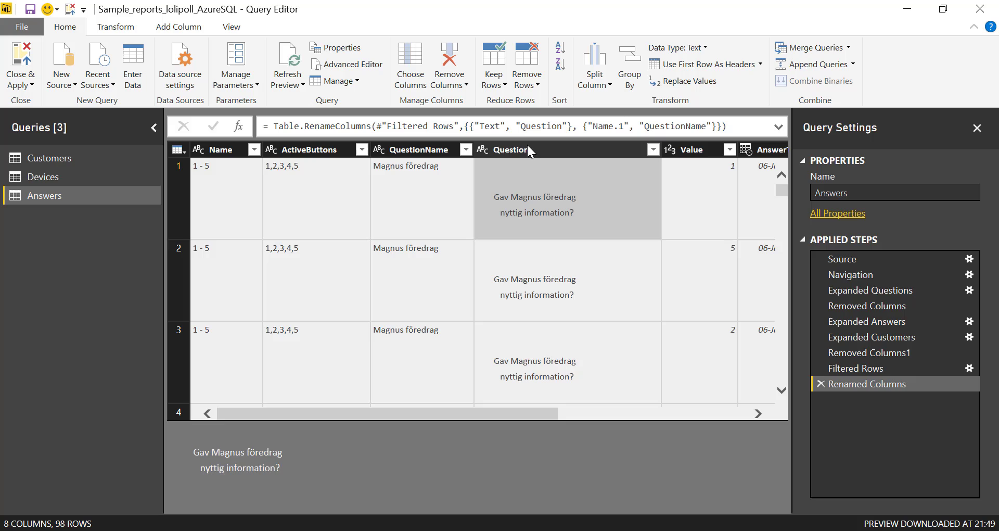
- Apply Transform > Clean to Question, then check the preview for leftover spaces
right_click(524, 150)
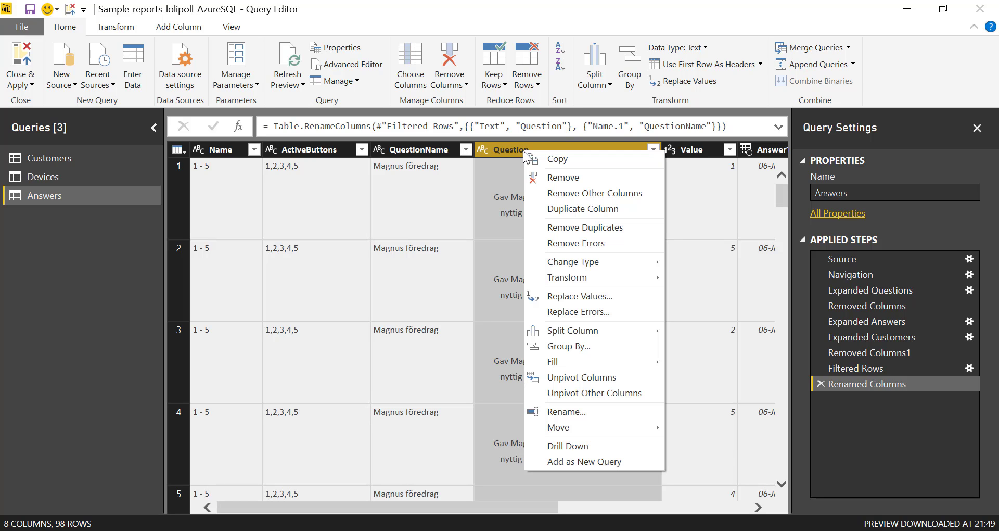
mouse_move(593, 278)
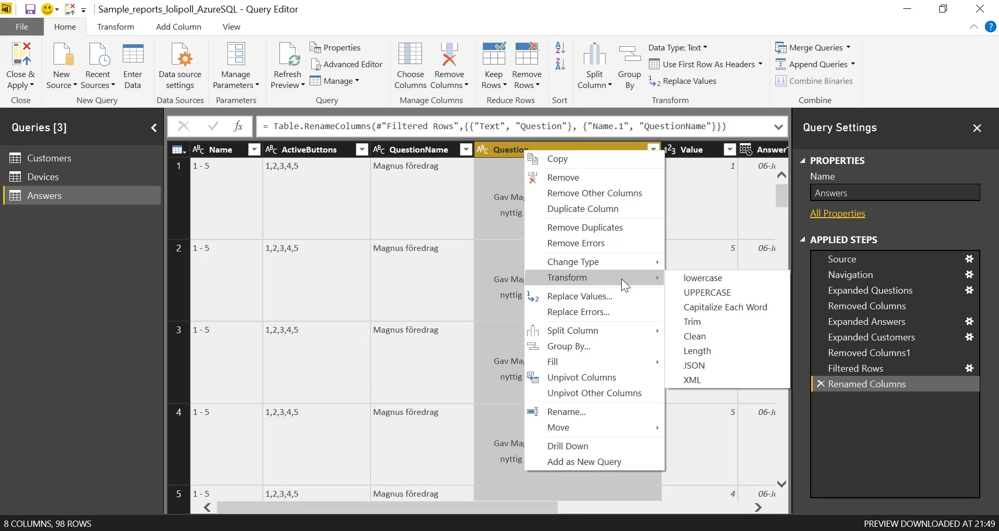
click(687, 337)
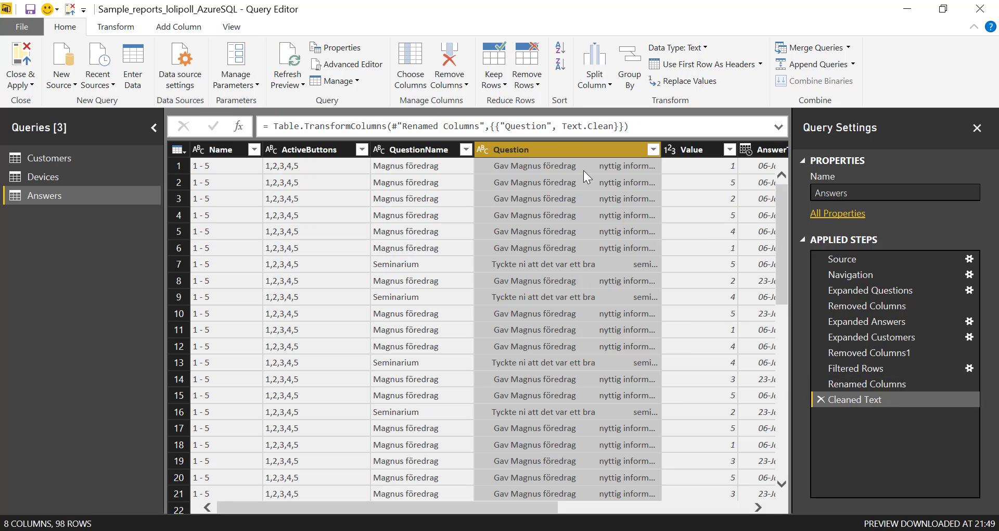
click(566, 170)
drag(176, 440, 207, 433)
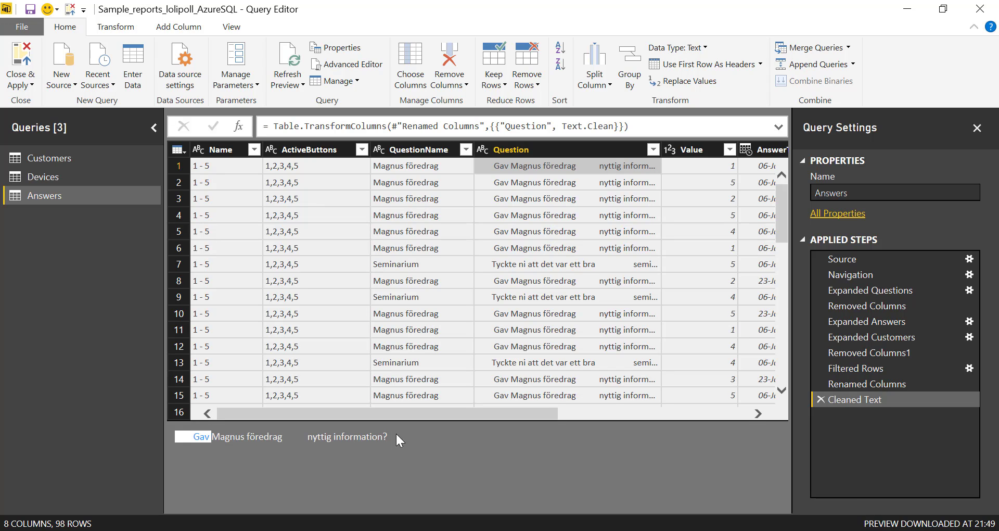
mouse_move(396, 440)
mouse_down()
mouse_move(269, 435)
mouse_move(333, 437)
mouse_up()
click(287, 437)
click(386, 447)
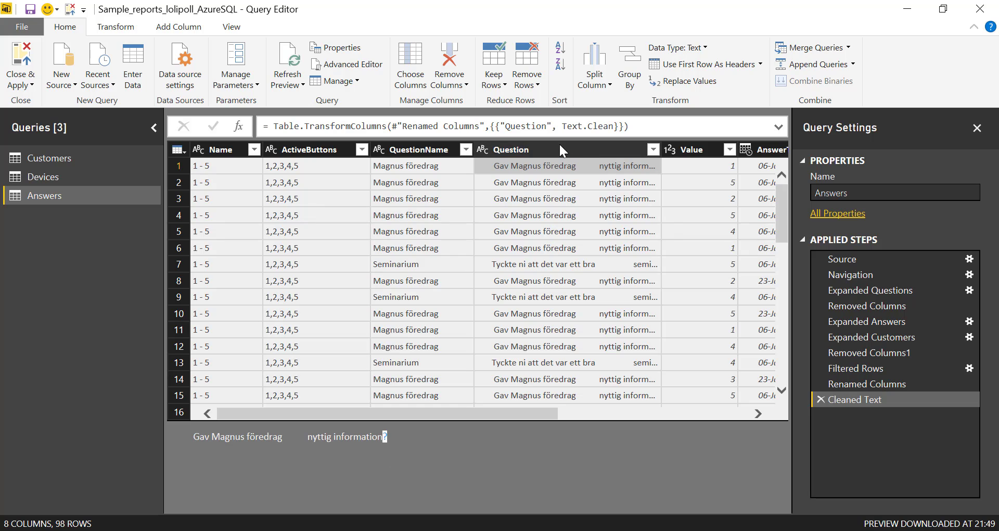
- Trim Question, confirm internal extra spaces remain, and switch to the Excelguru post
right_click(542, 149)
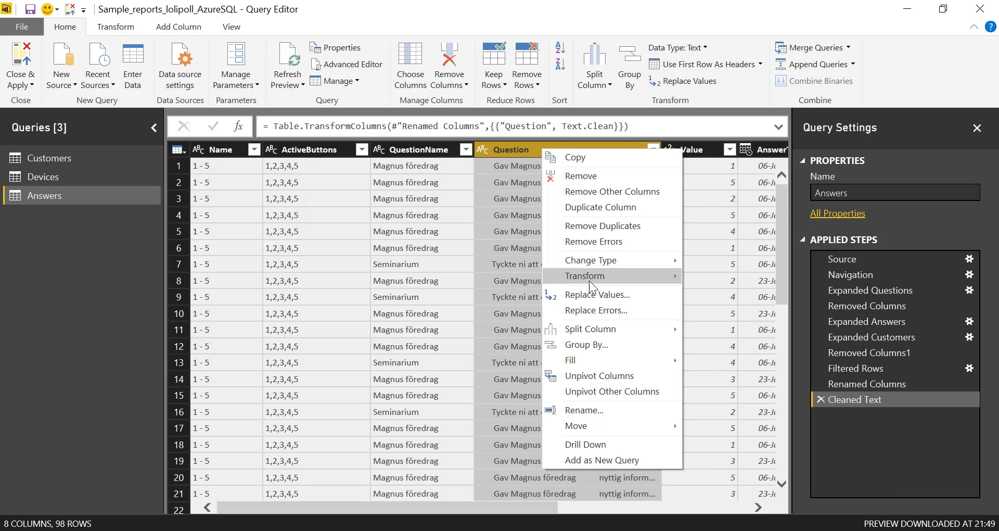
mouse_move(585, 276)
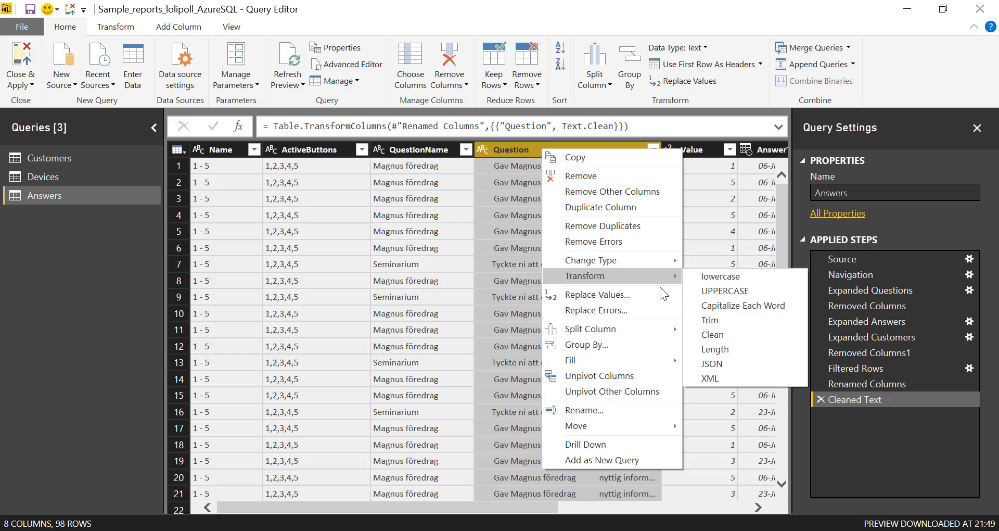
click(739, 320)
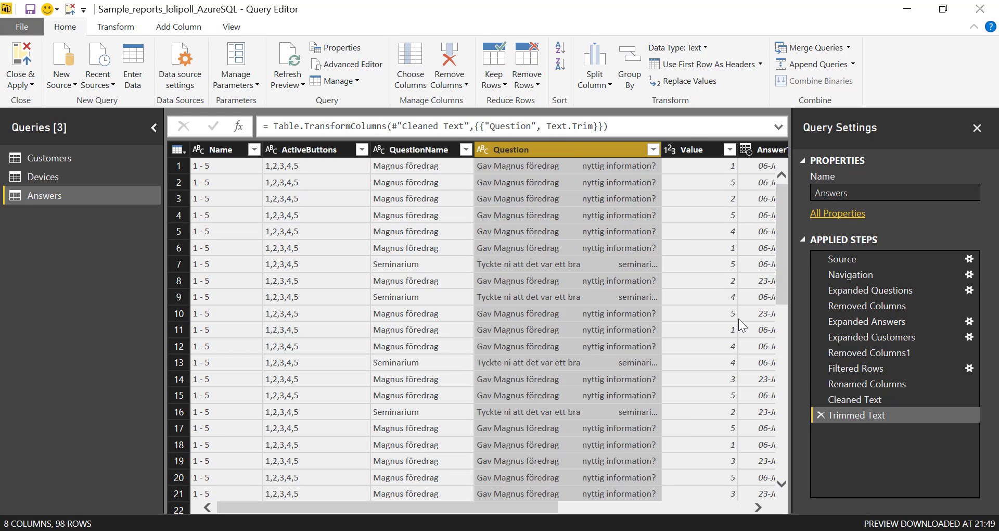
click(537, 171)
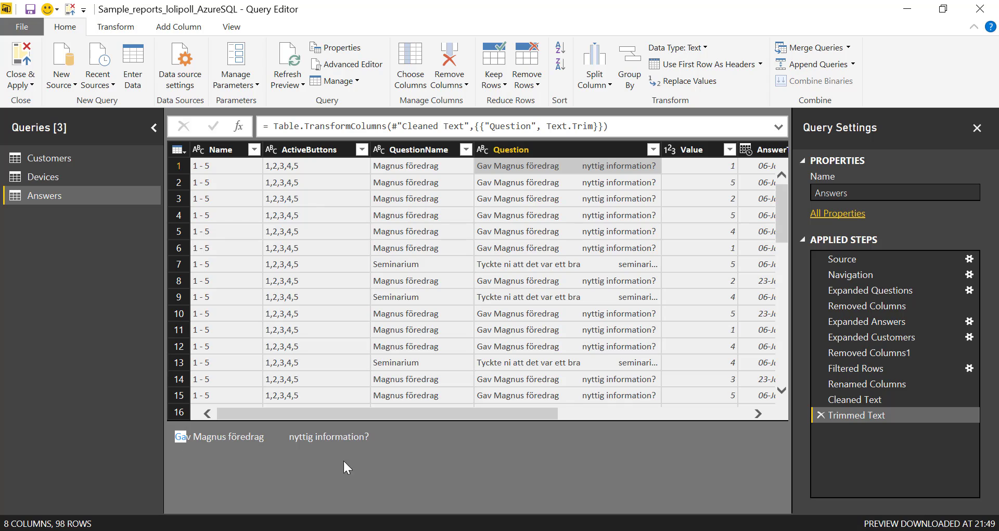
drag(368, 436, 288, 436)
drag(367, 437, 228, 447)
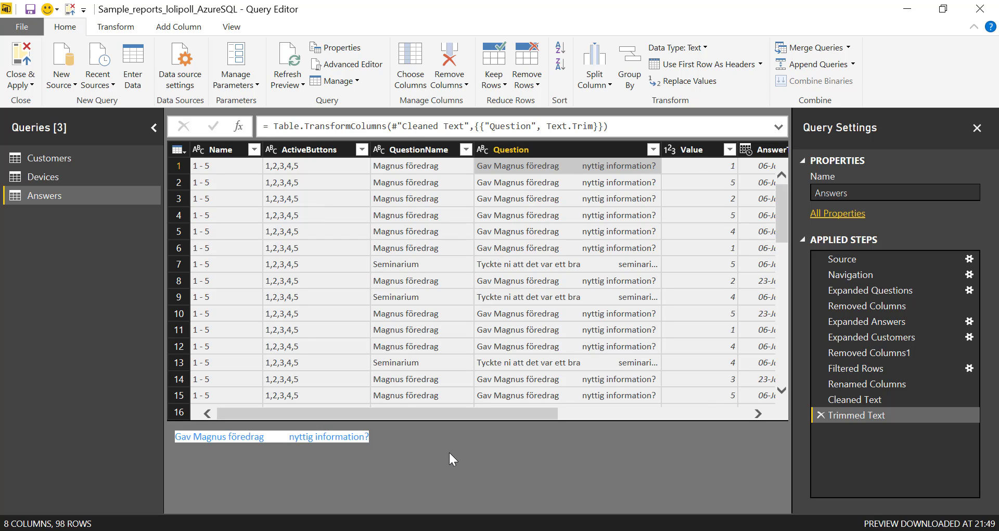
key(alt+Tab)
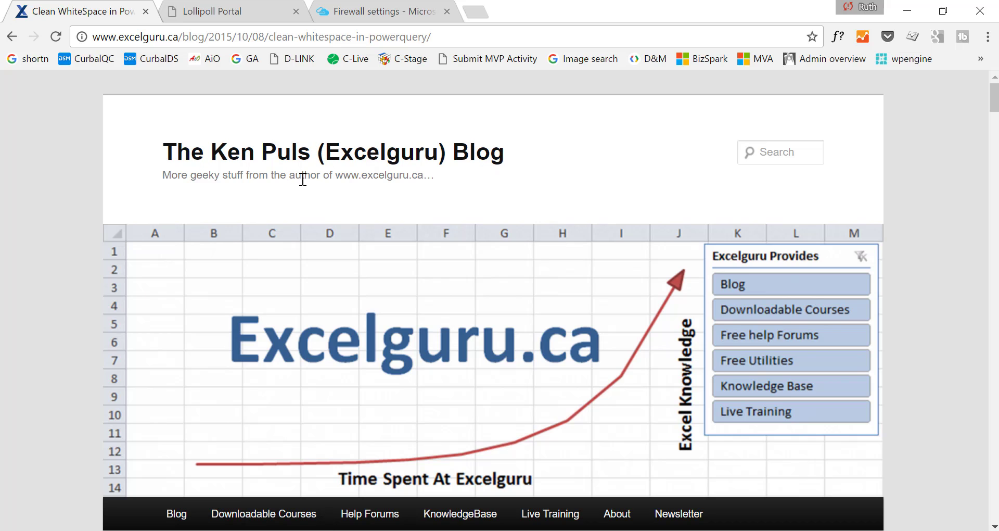
- Scroll the Clean WhiteSpace post down to the PowerTrim function code and highlight it while reading
scroll(629, 306, down, 3)
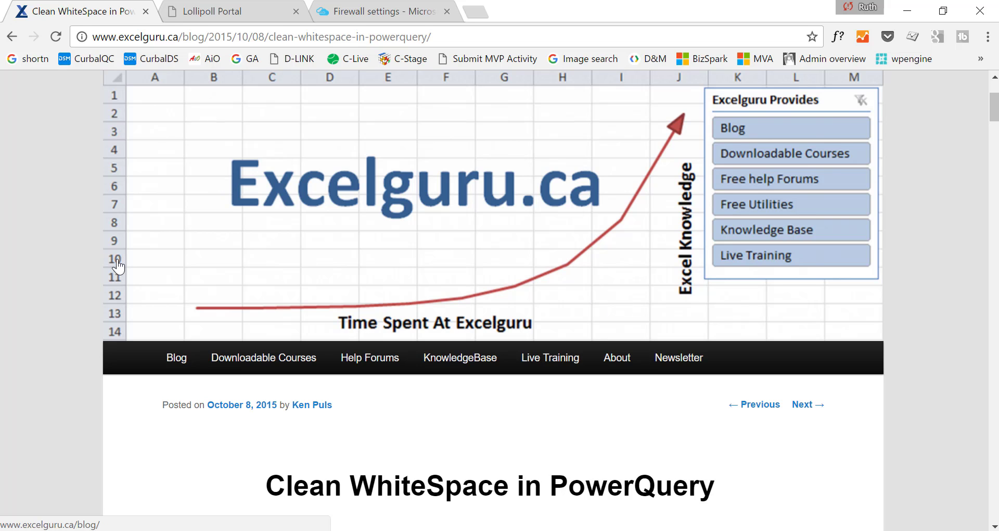
scroll(504, 236, down, 6)
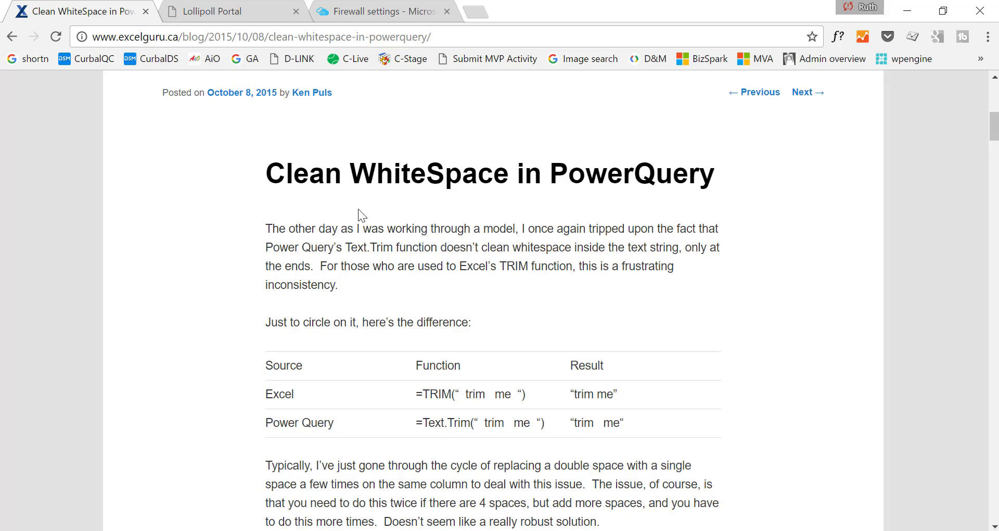
scroll(382, 226, down, 2)
scroll(546, 291, down, 2)
scroll(577, 305, down, 5)
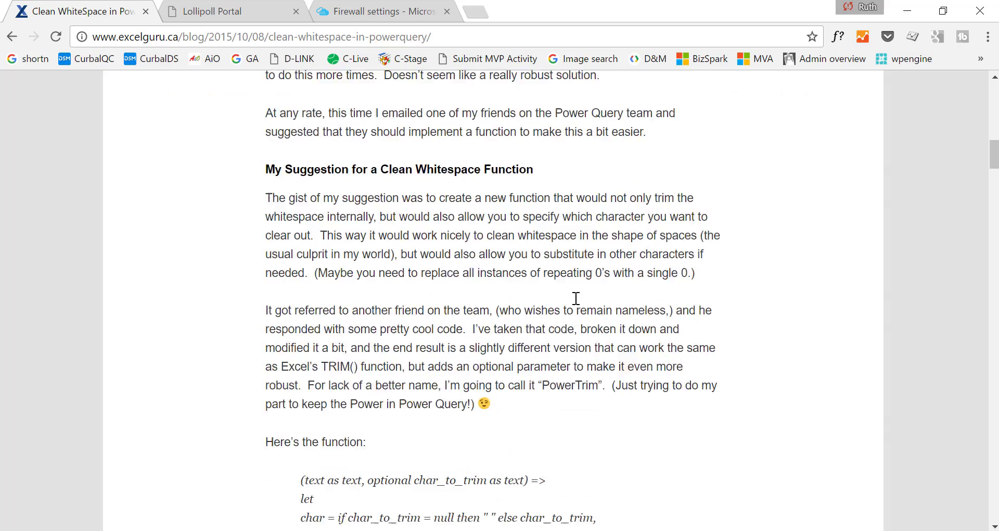
scroll(577, 305, down, 1)
scroll(575, 303, down, 3)
scroll(575, 304, down, 3)
scroll(573, 298, up, 3)
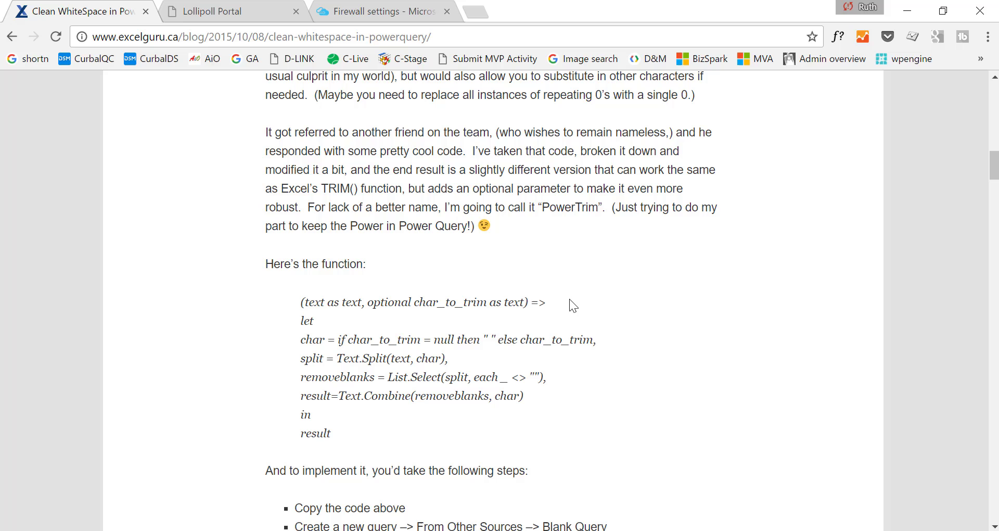
drag(388, 135, 568, 148)
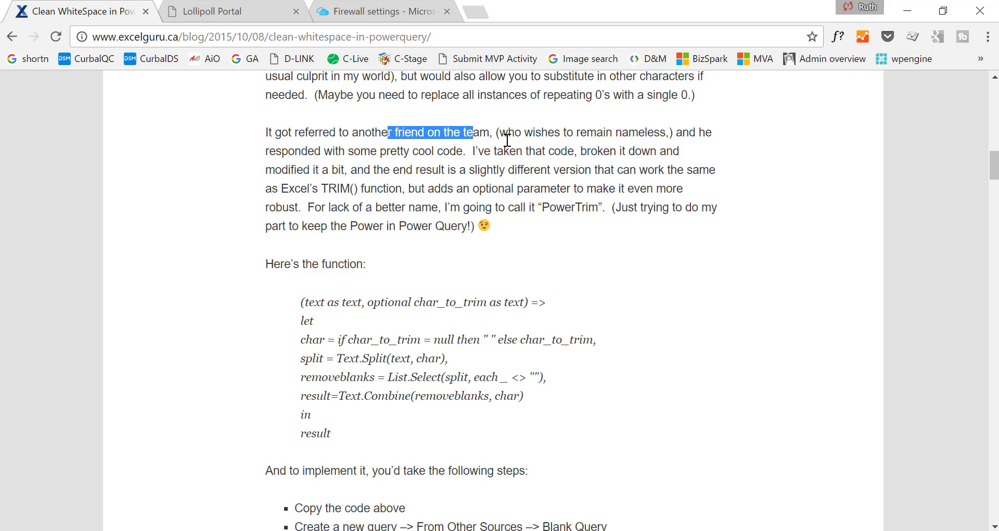
mouse_move(298, 303)
mouse_down()
mouse_move(604, 418)
mouse_move(541, 429)
mouse_up()
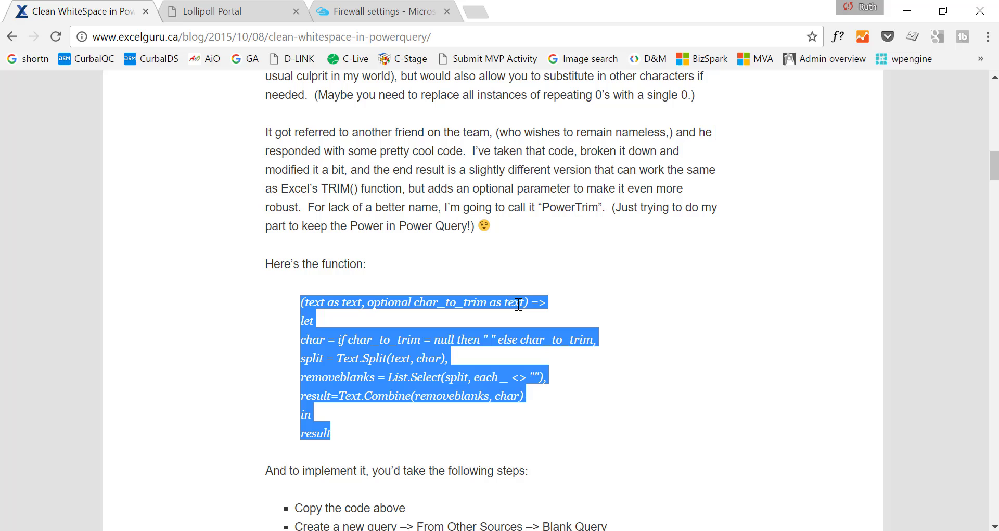
drag(603, 207, 535, 211)
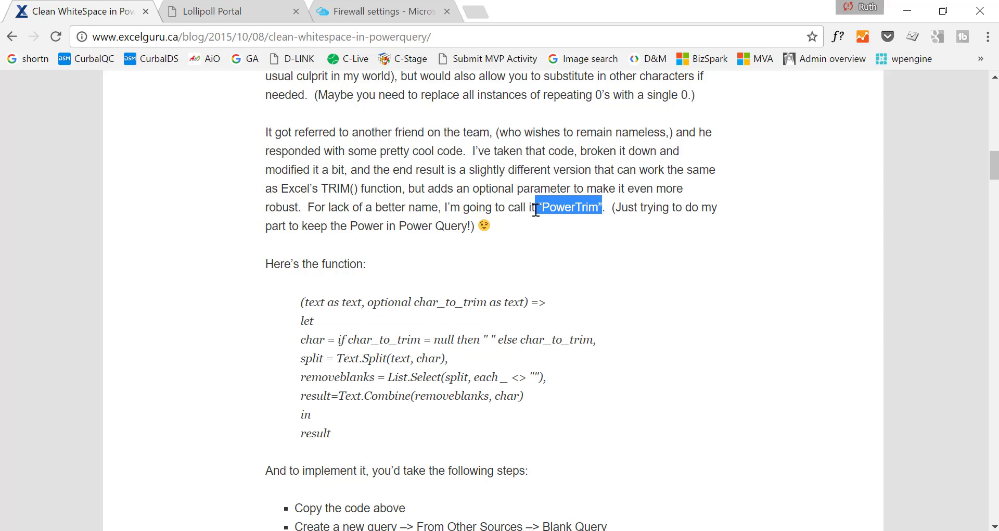
- Scroll past How it Works to the Trim_null, Trim_zero and Trim_o example tables
click(416, 343)
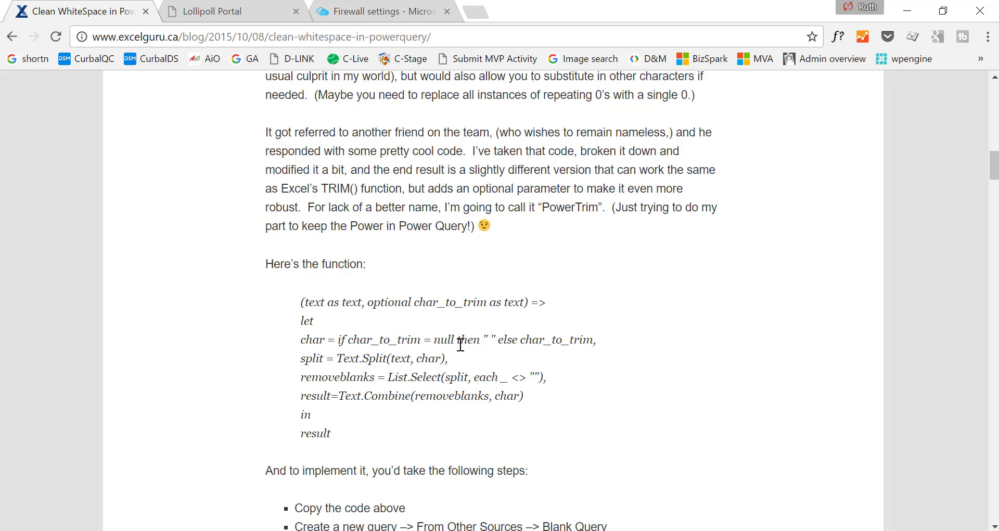
scroll(462, 346, down, 5)
scroll(453, 346, down, 6)
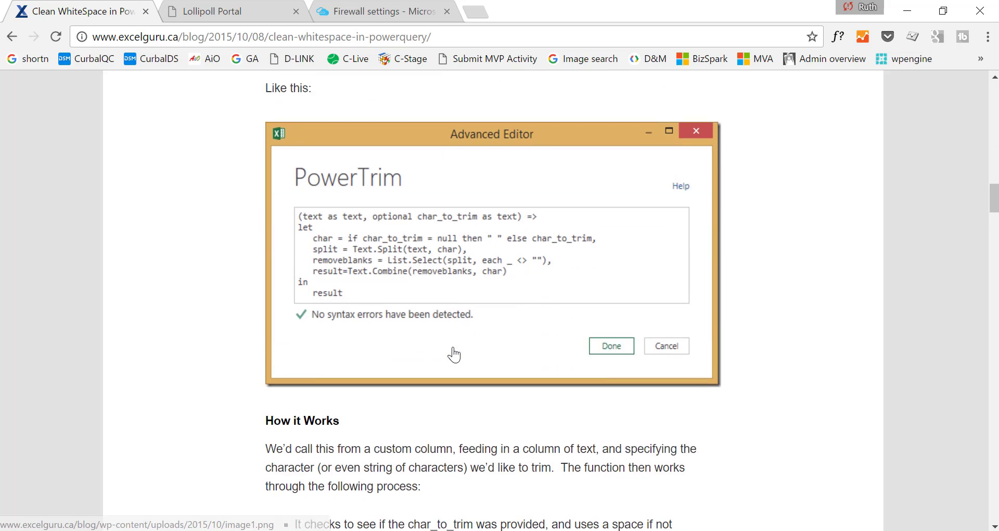
scroll(455, 351, down, 2)
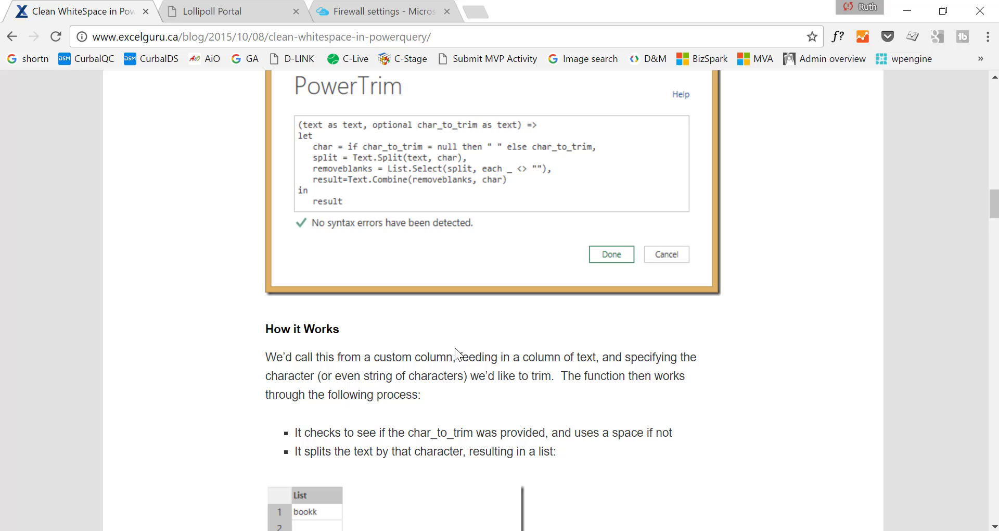
scroll(454, 347, down, 1)
scroll(453, 348, down, 2)
scroll(453, 348, down, 6)
scroll(453, 342, down, 6)
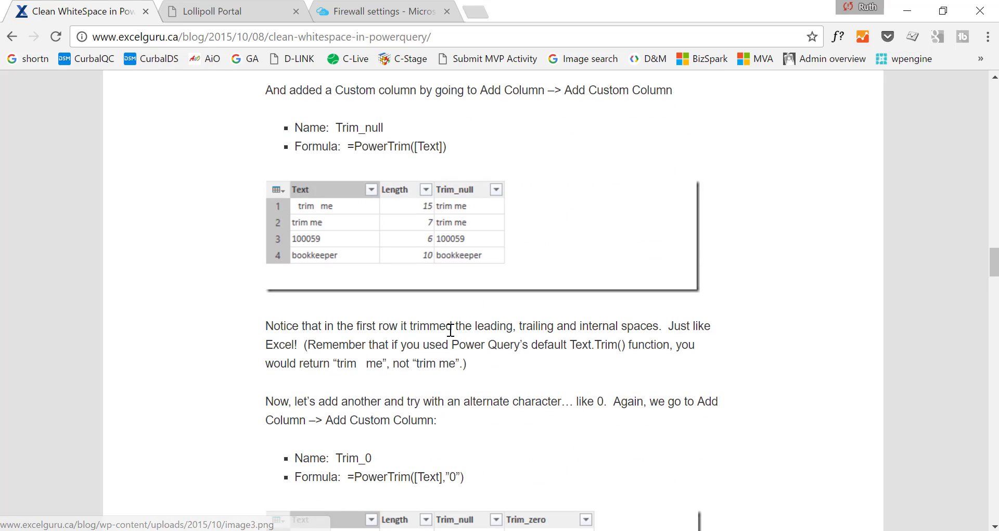
scroll(451, 207, down, 6)
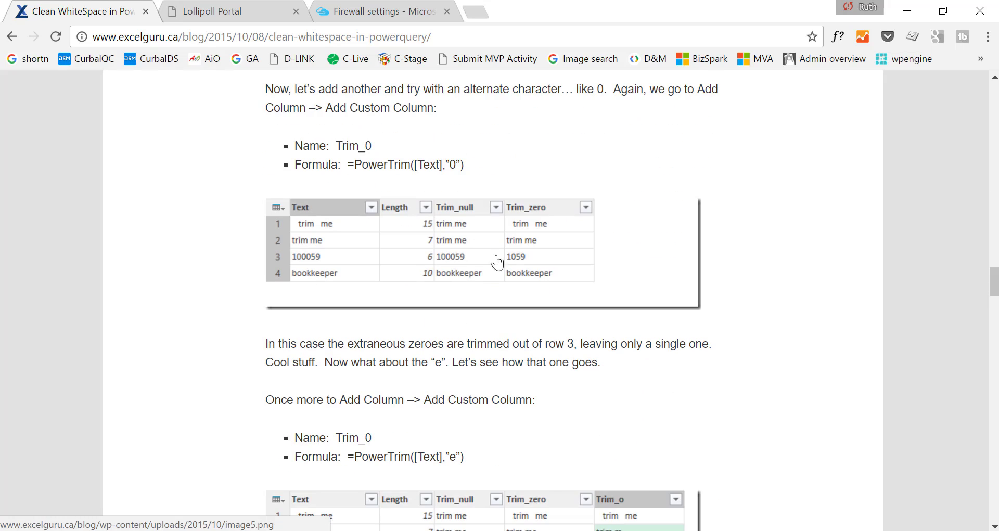
double_click(453, 166)
scroll(544, 247, down, 3)
scroll(543, 248, down, 2)
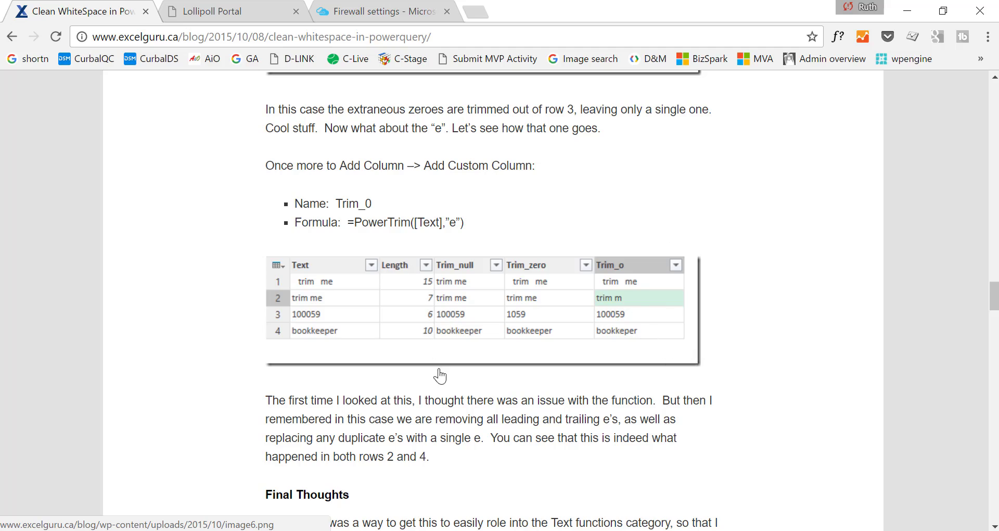
- Select and copy the whole PowerTrim function code, then return to Power BI
scroll(417, 299, up, 4)
scroll(417, 298, up, 10)
scroll(421, 305, up, 8)
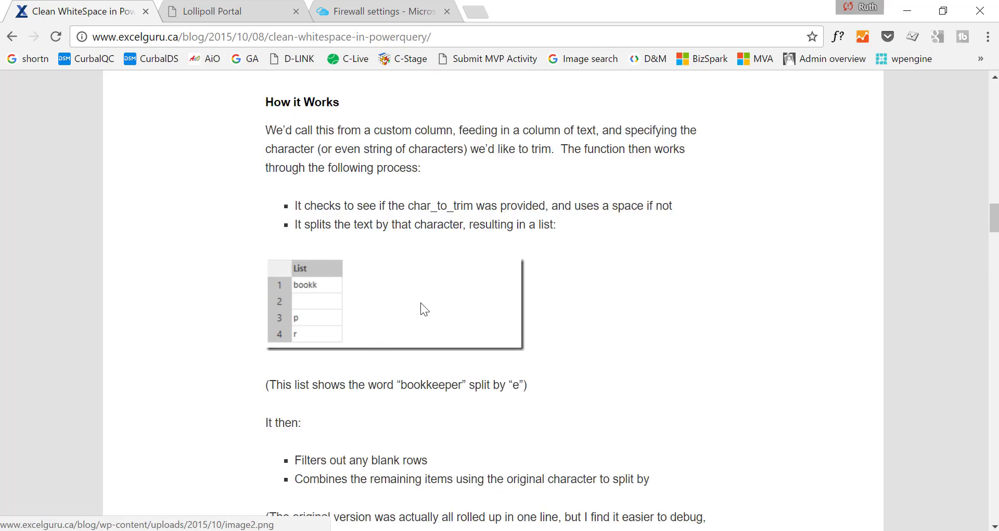
scroll(421, 306, up, 15)
scroll(424, 252, up, 8)
scroll(458, 308, down, 8)
scroll(437, 252, down, 3)
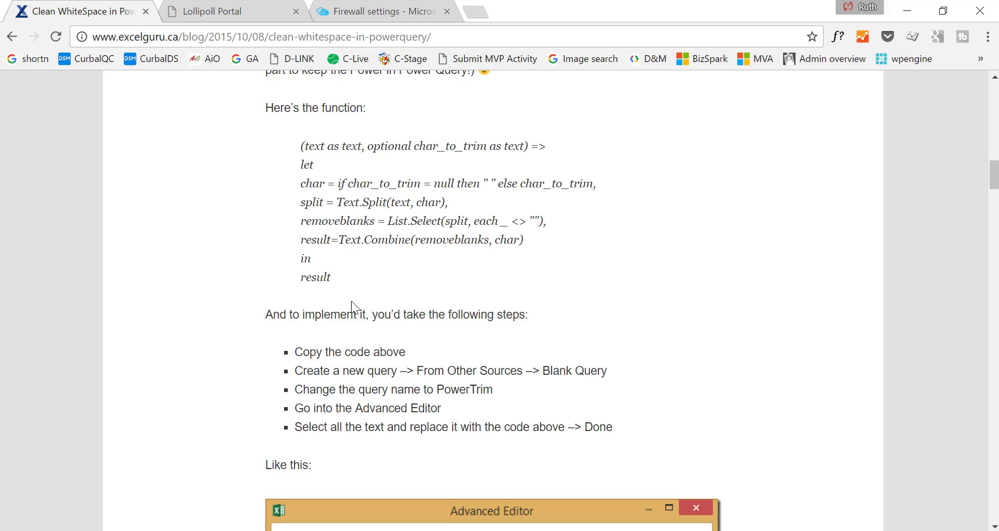
drag(334, 280, 300, 145)
right_click(309, 146)
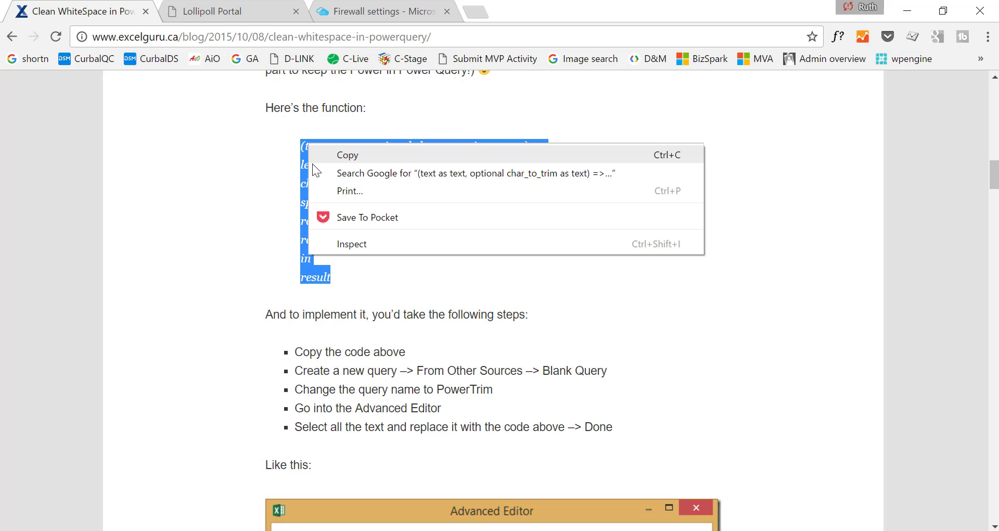
click(354, 160)
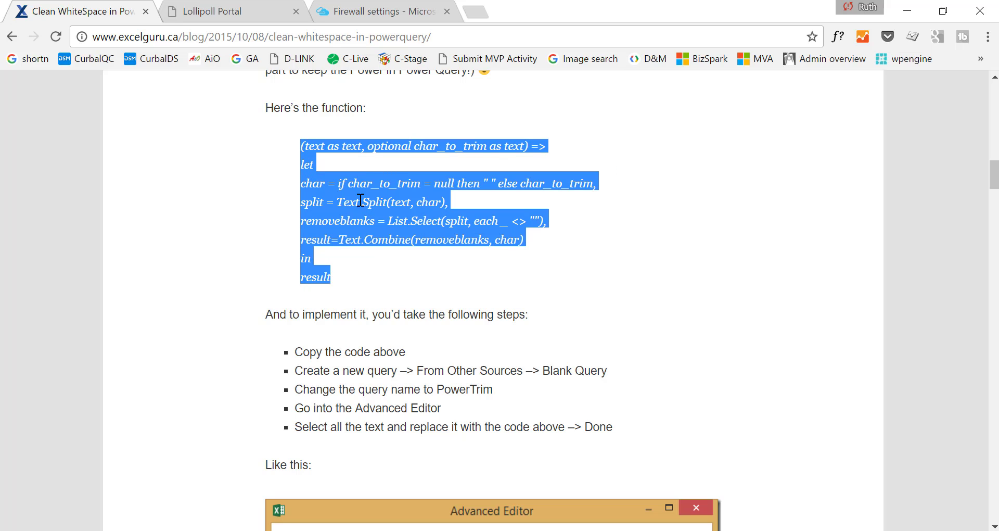
key(alt+Tab)
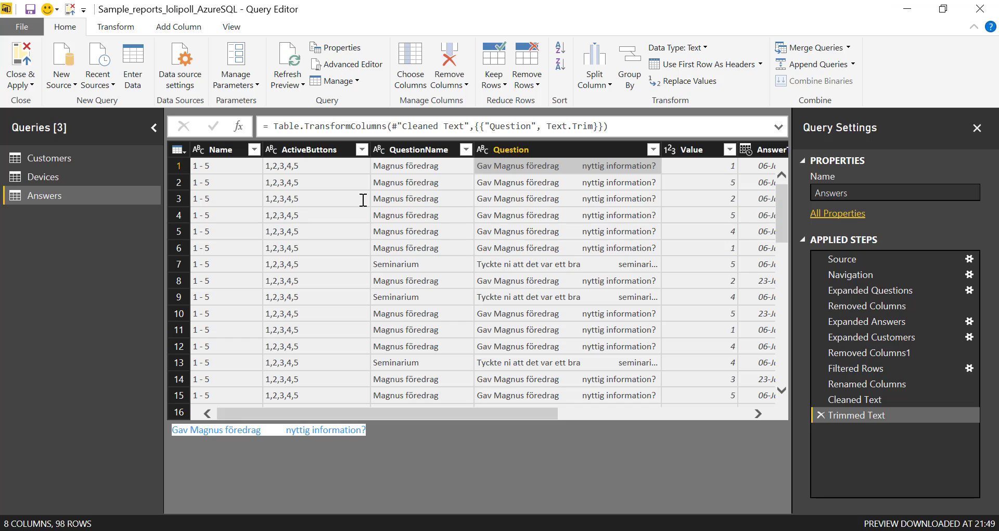
- Create a blank query and replace its code with the pasted PowerTrim function
click(61, 84)
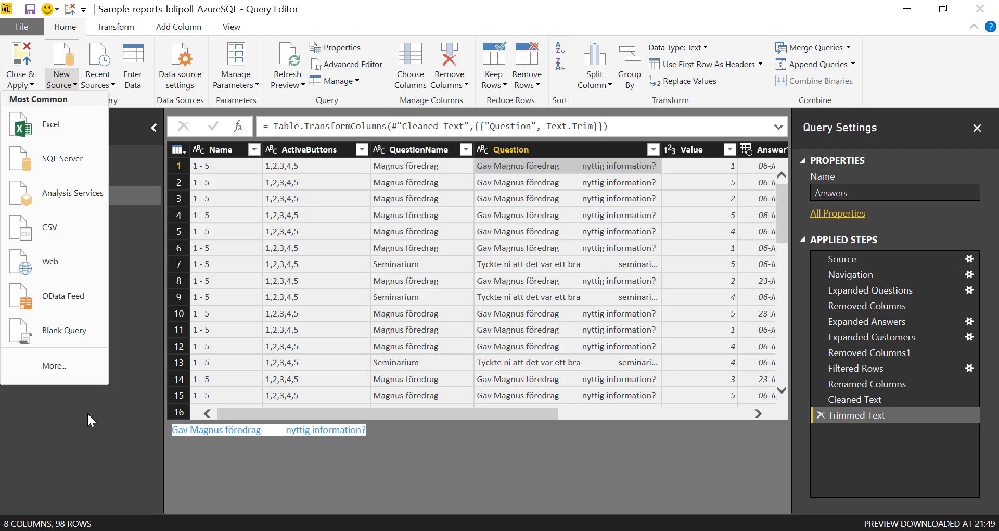
click(47, 341)
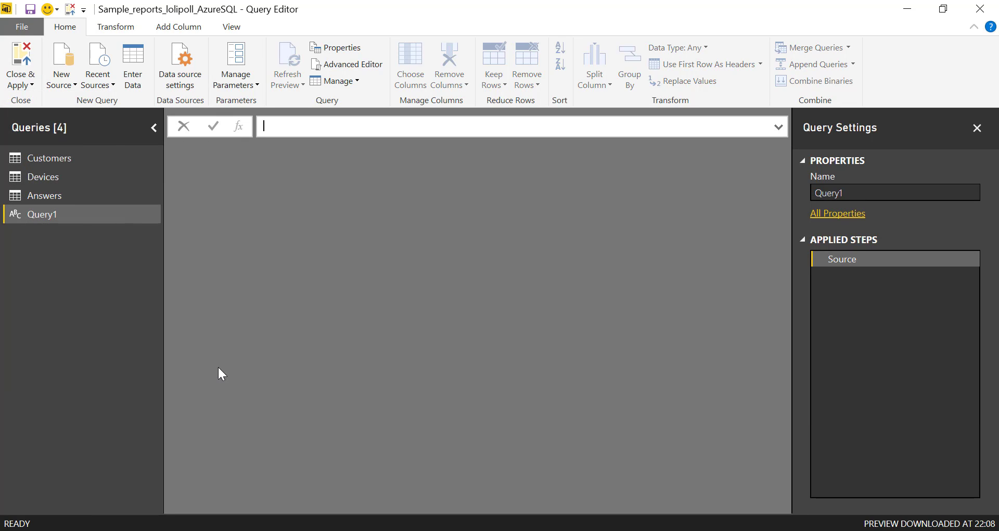
click(343, 65)
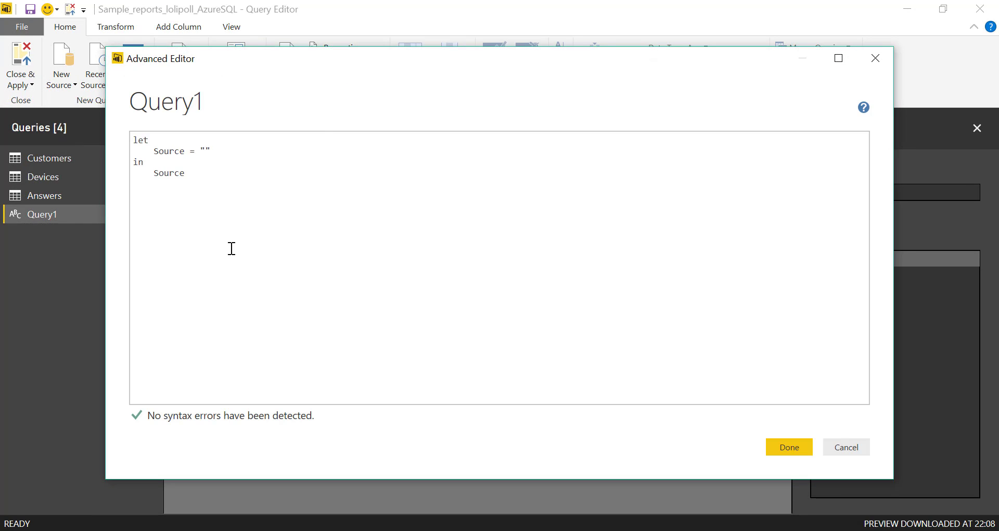
drag(230, 243, 125, 125)
key(ctrl+v)
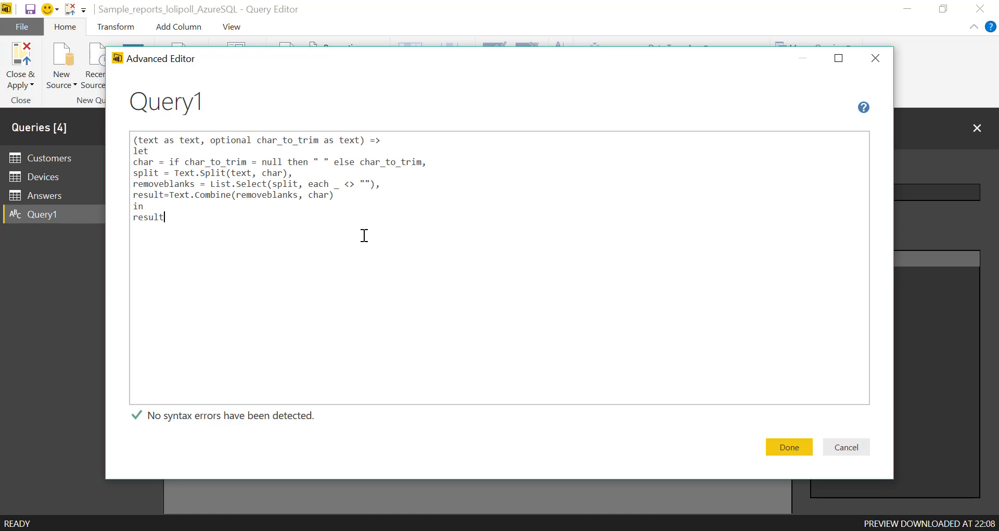
click(784, 450)
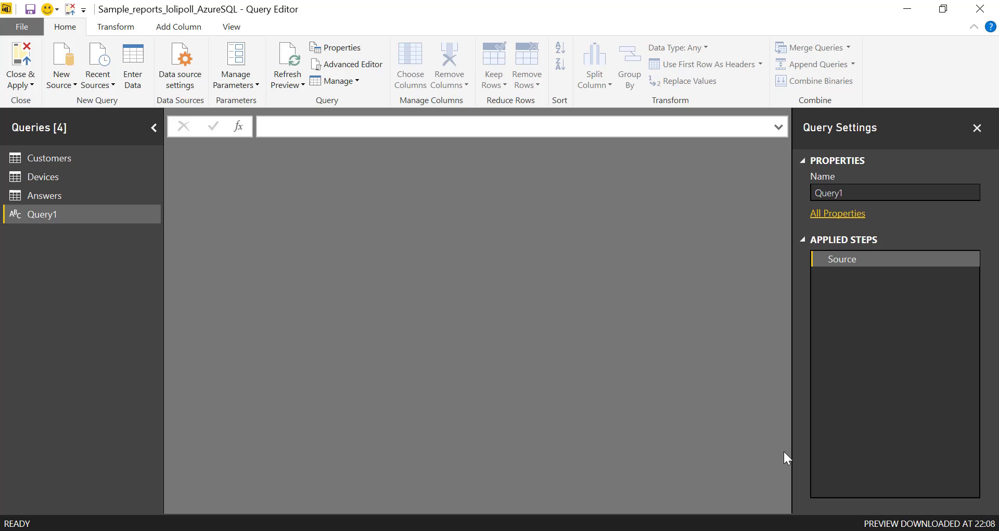
- Rename the new function query to 'PowerTrim'
drag(845, 192, 804, 201)
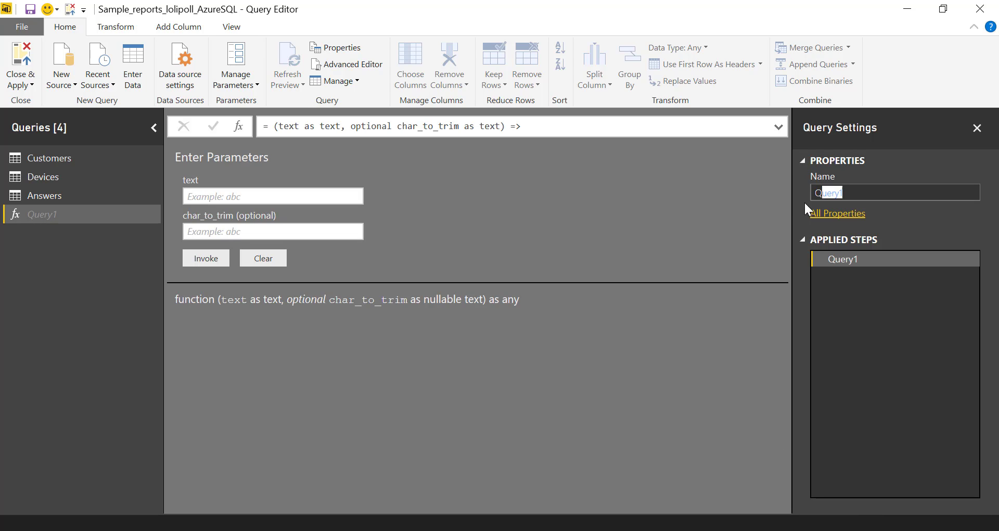
text(P)
text(owerTr)
text(im)
key(Return)
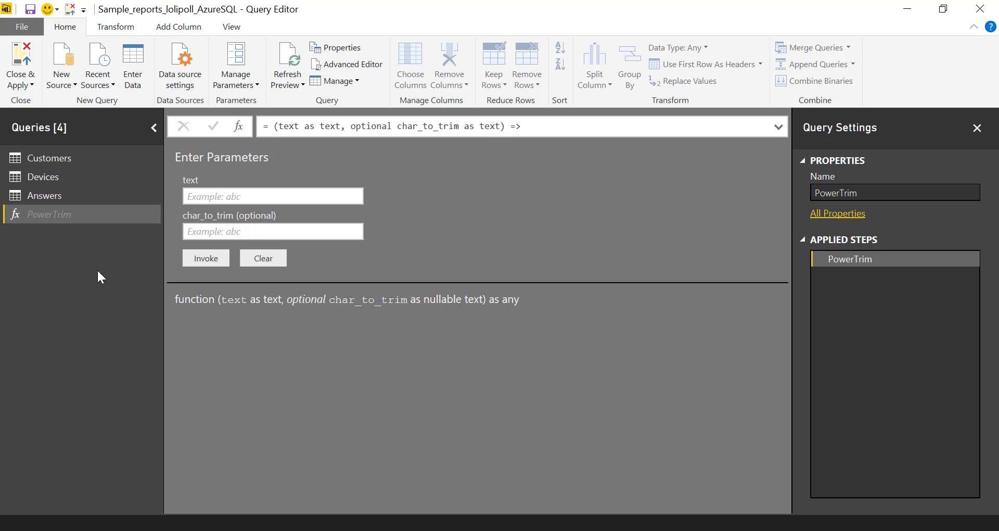
- Duplicate the Answers query and delete its Trimmed Text step
click(40, 201)
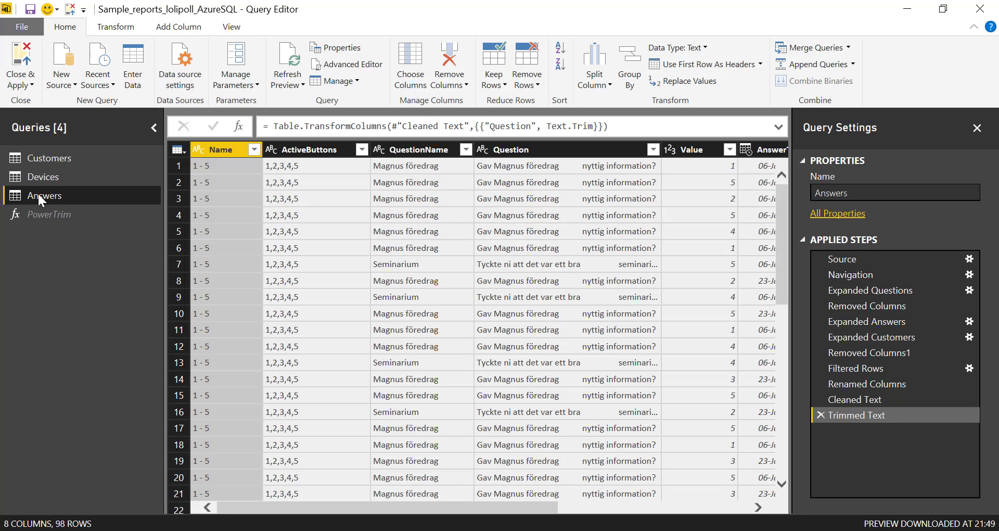
right_click(38, 193)
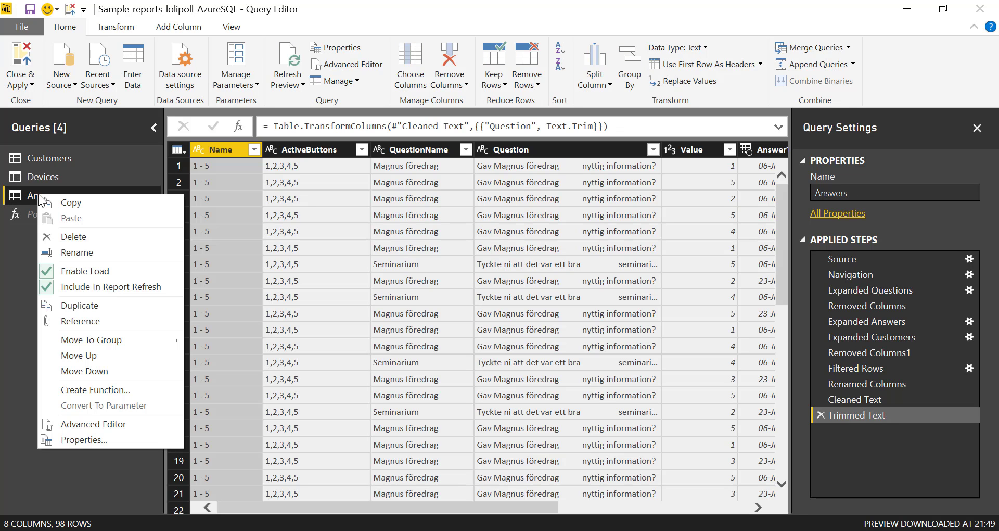
click(80, 305)
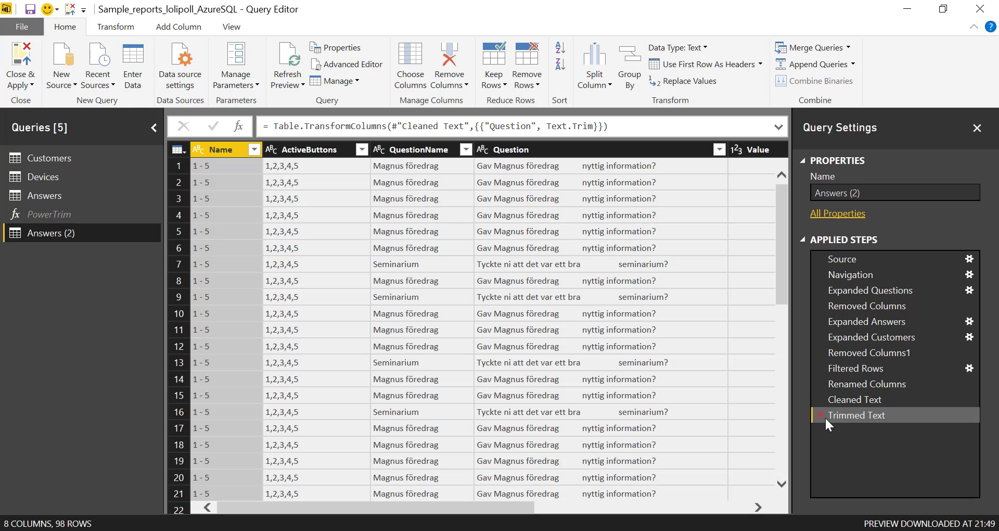
click(818, 414)
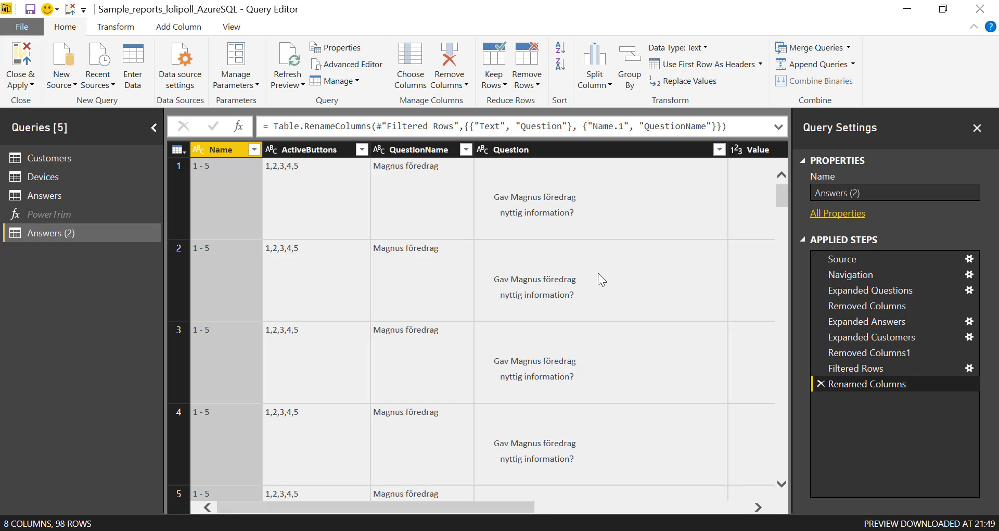
- Clean the Question column in Answers (2) and inspect the first value's extra spaces
click(567, 151)
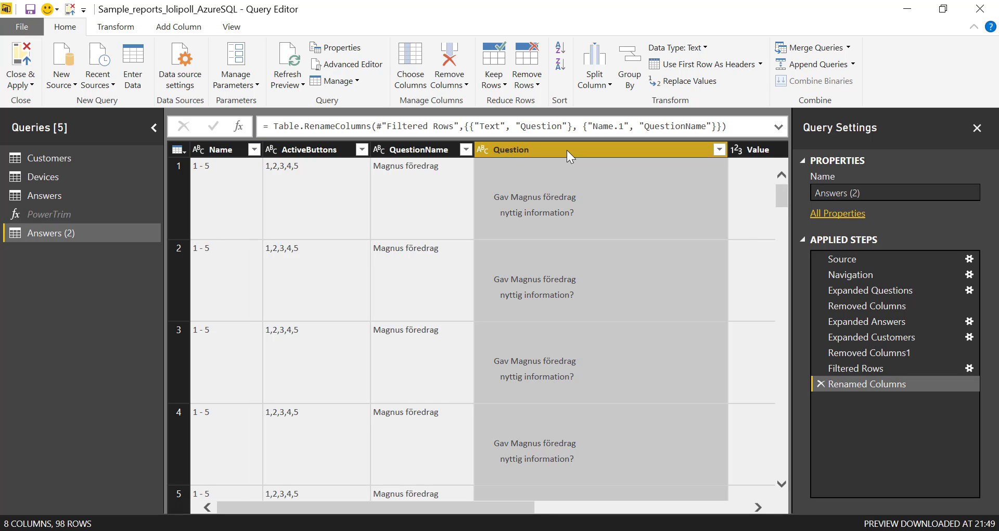
right_click(566, 150)
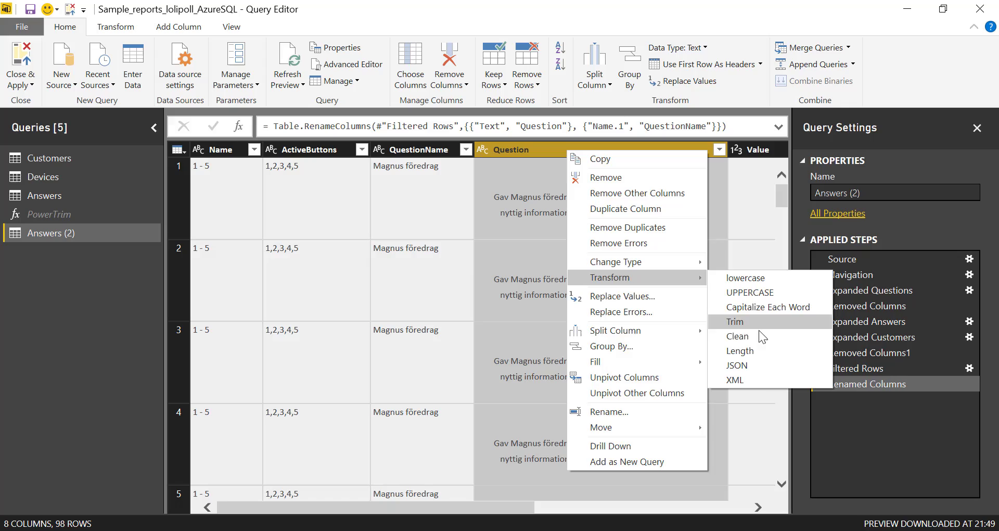
click(760, 333)
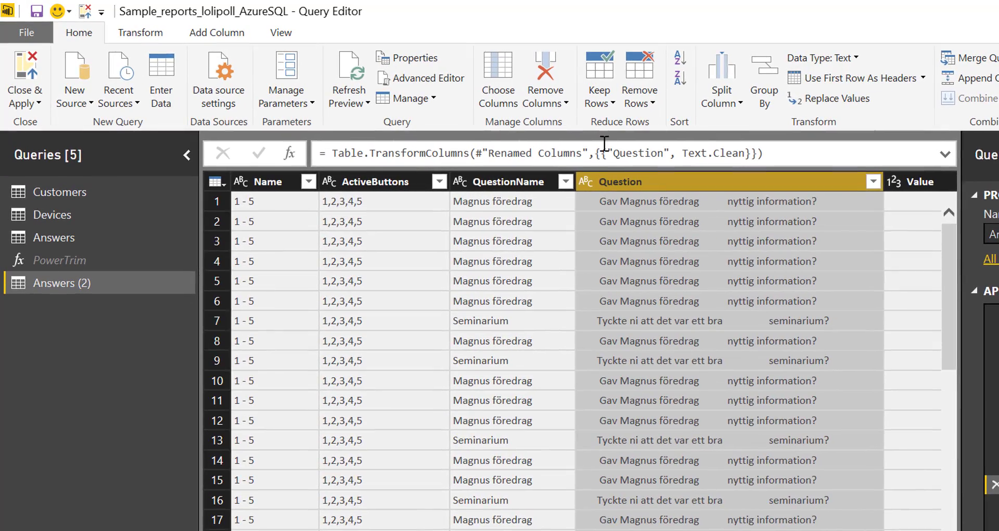
click(676, 203)
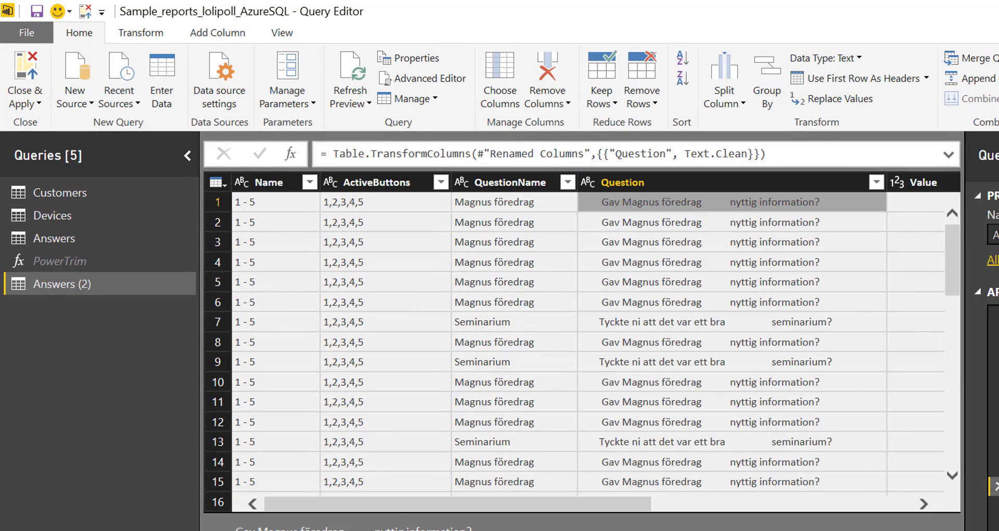
drag(213, 528, 471, 528)
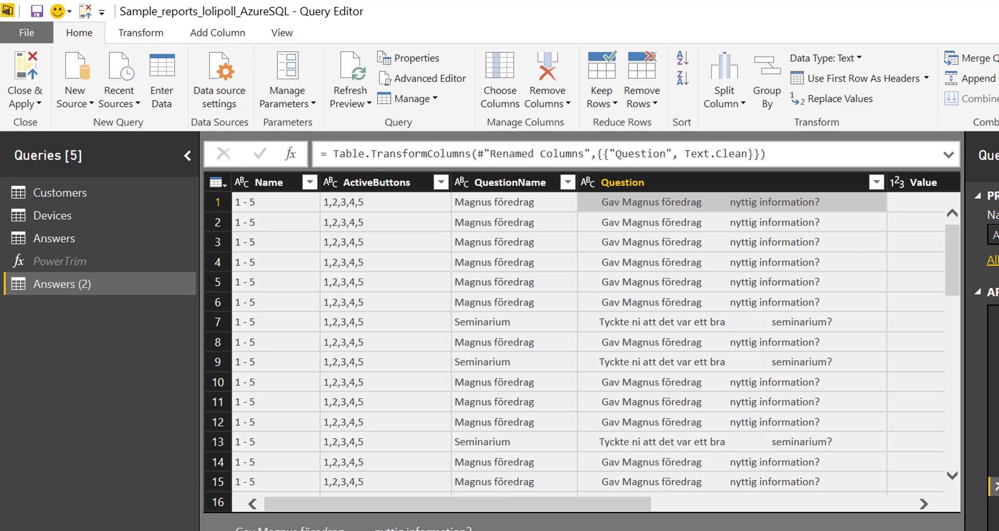
- Invoke the PowerTrim custom function on Question, naming the new column 'Question2'
click(227, 36)
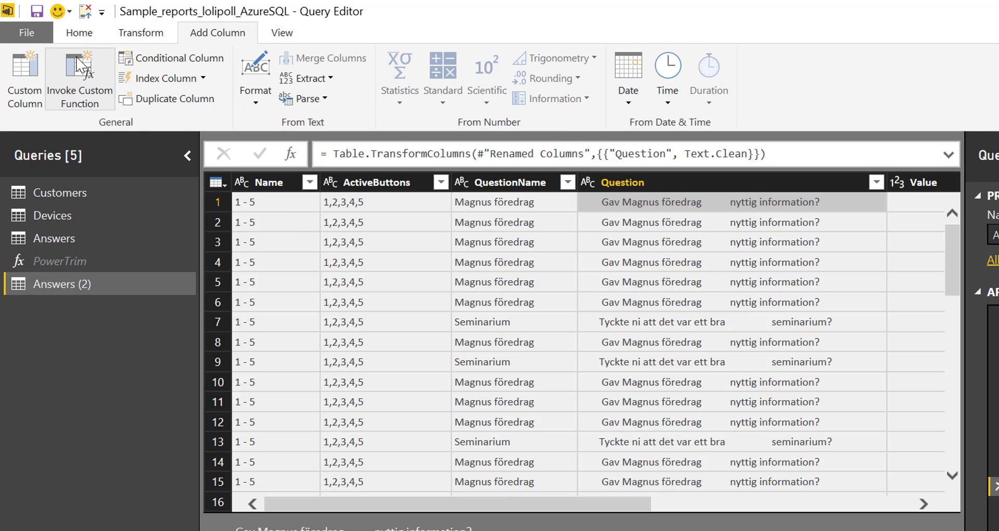
click(86, 101)
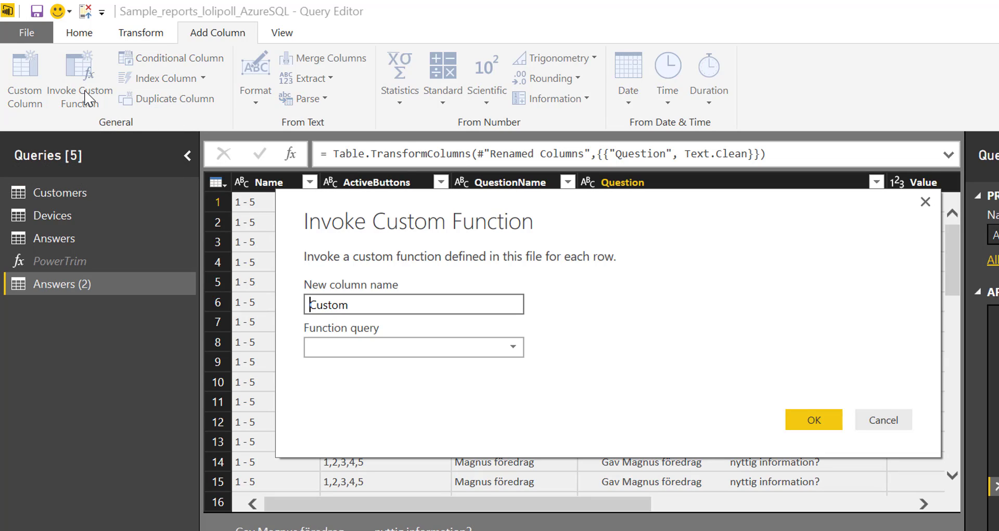
drag(375, 304, 274, 308)
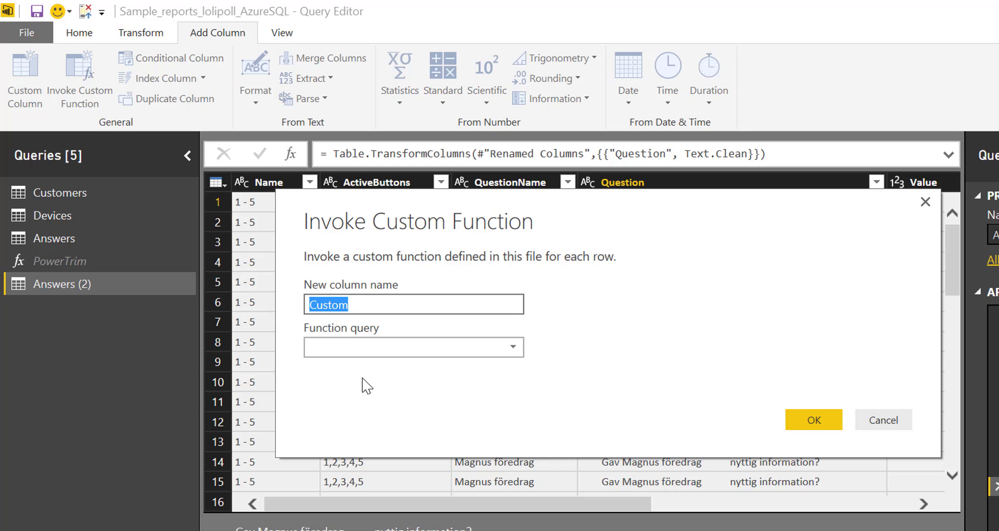
text(Questio)
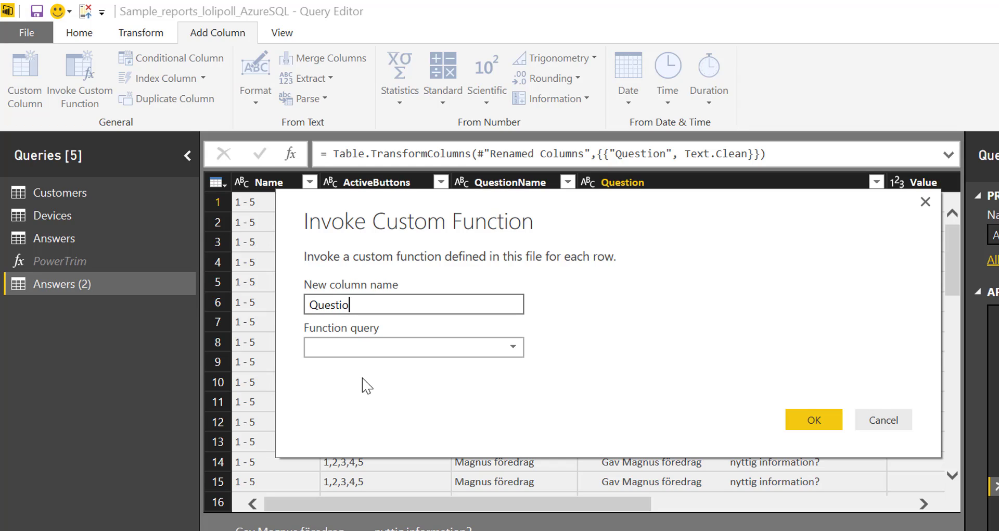
text(n2)
click(371, 346)
click(364, 367)
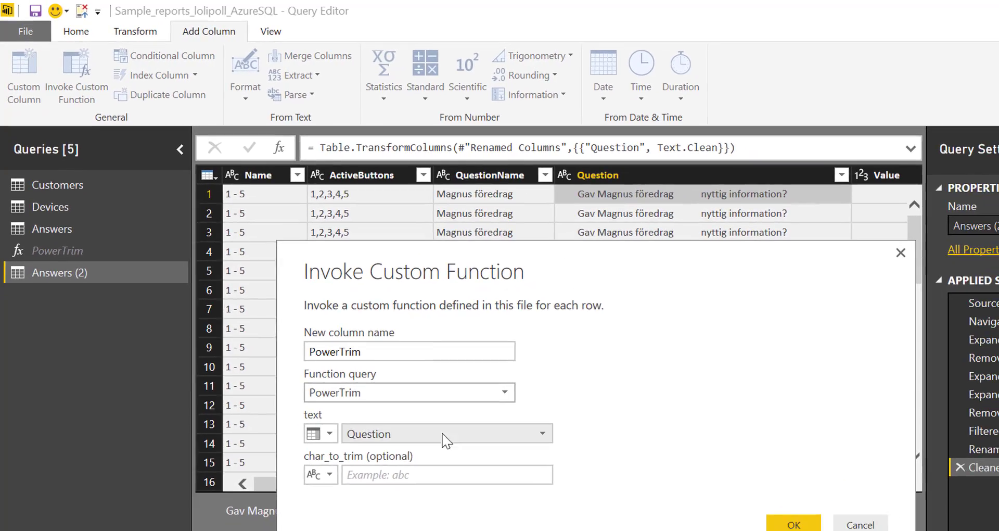
click(434, 409)
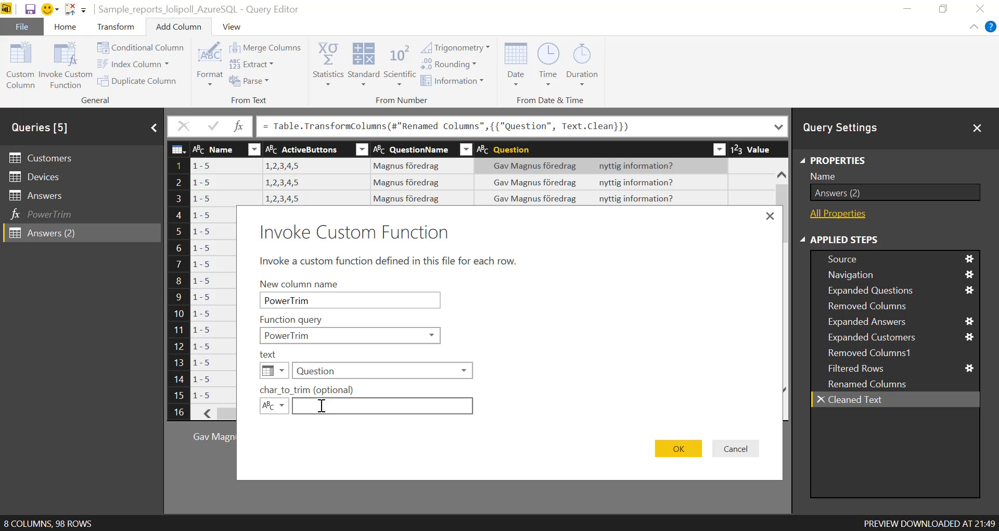
click(674, 446)
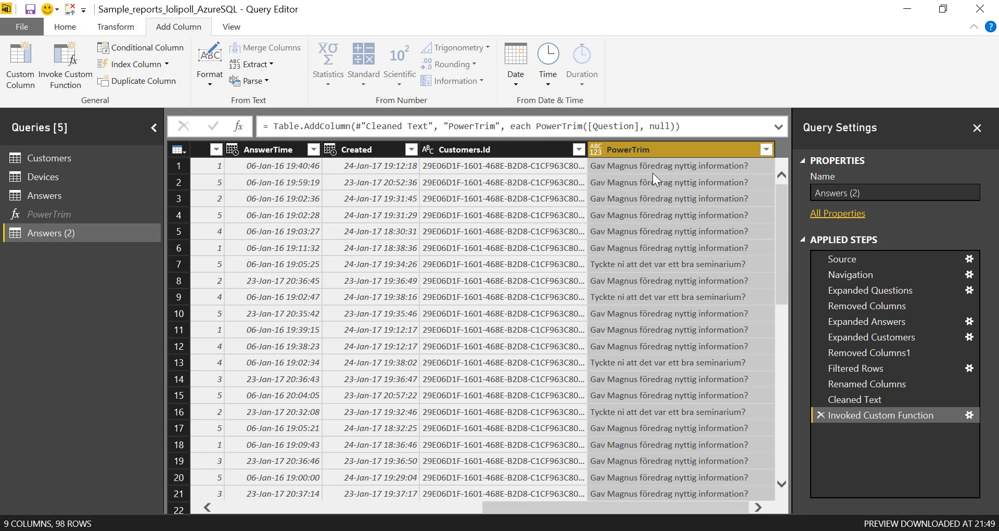
- Check the first PowerTrim value, then delete the original Question column
click(652, 173)
mouse_move(164, 436)
mouse_down()
mouse_move(196, 433)
mouse_move(156, 440)
mouse_move(341, 436)
mouse_up()
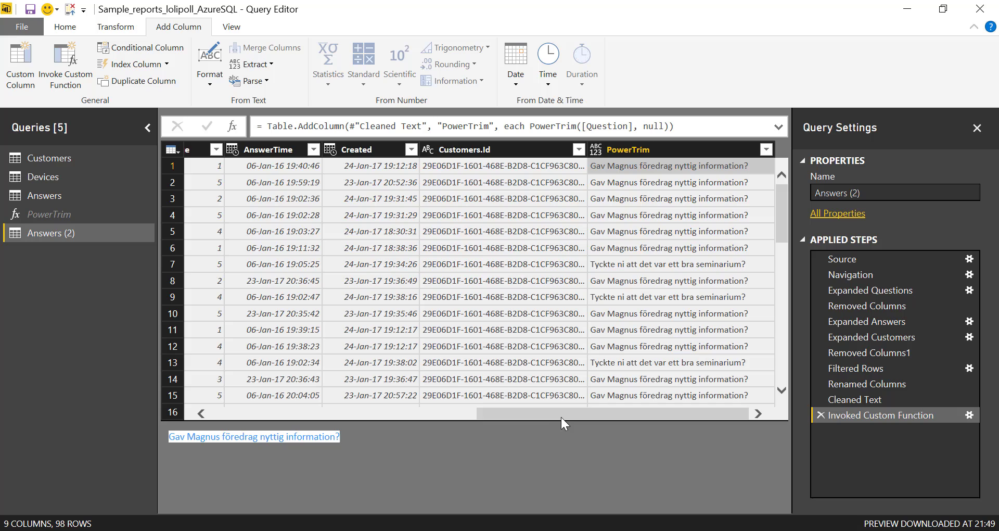
drag(561, 413, 277, 404)
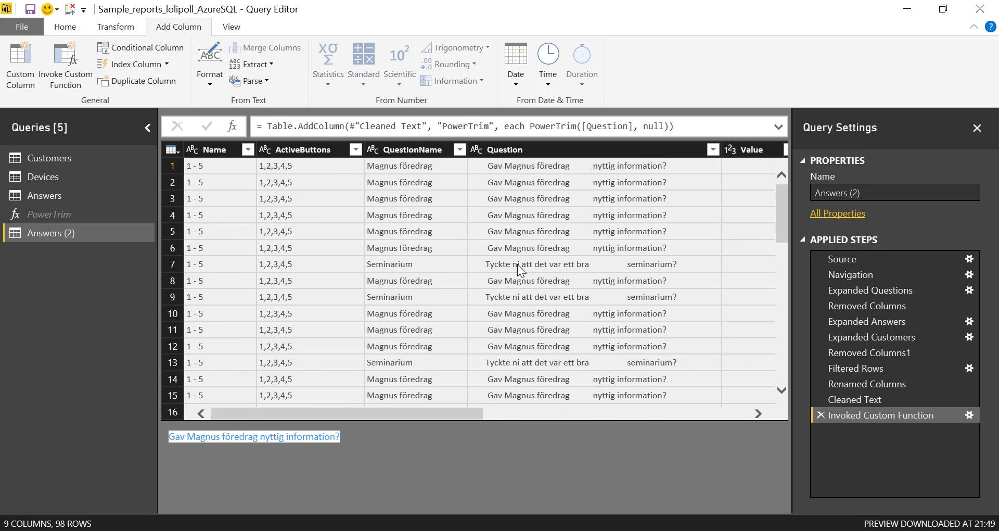
right_click(526, 150)
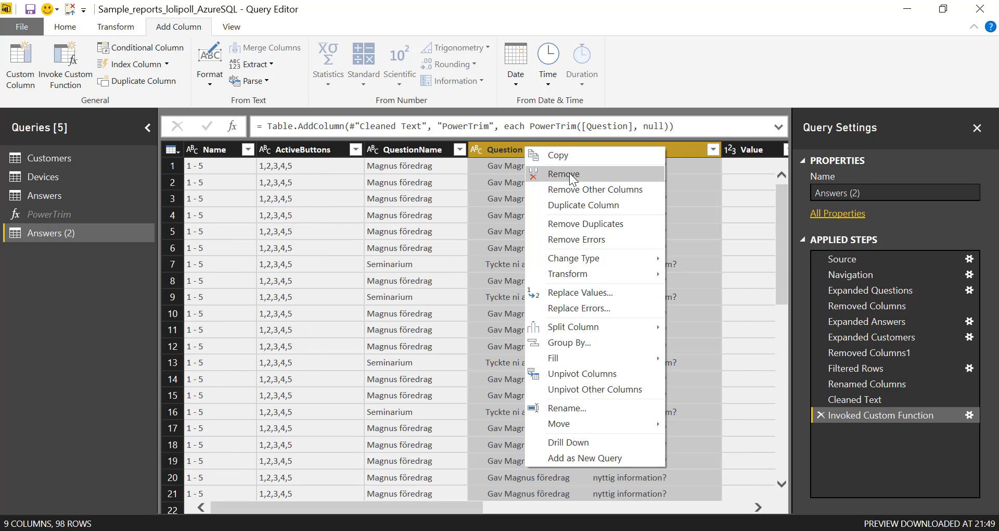
click(563, 174)
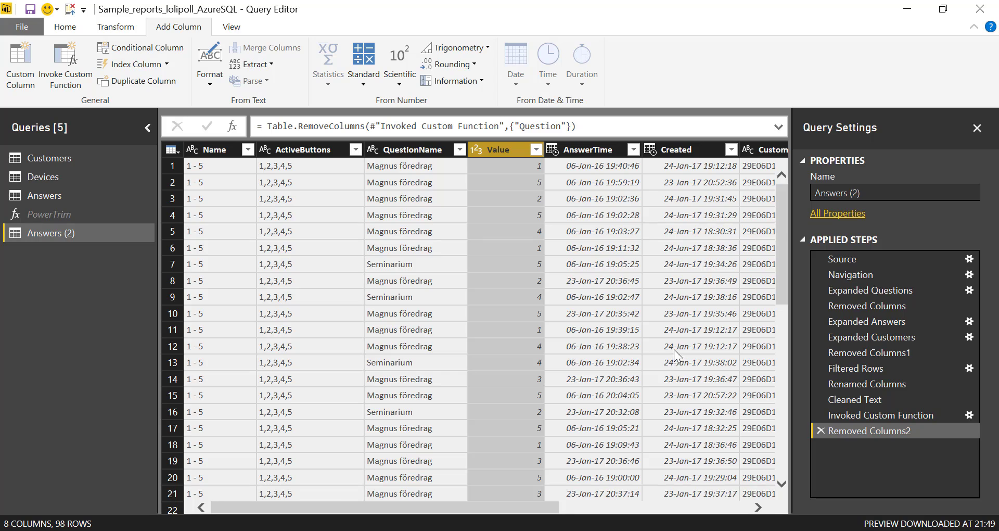